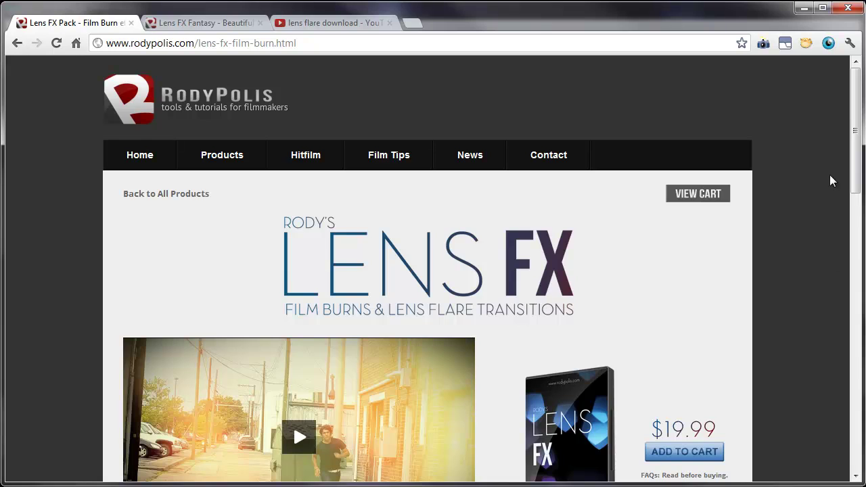
- Read through the Lens FX Fantasy product page describing its 56 lens flare transitions
scroll(851, 172, "down", 2)
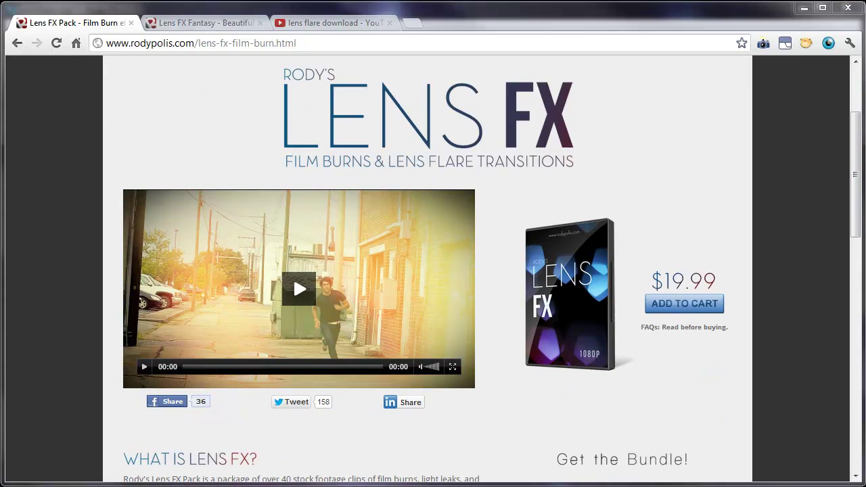
left_click_drag(851, 169, 859, 150)
left_click(226, 25)
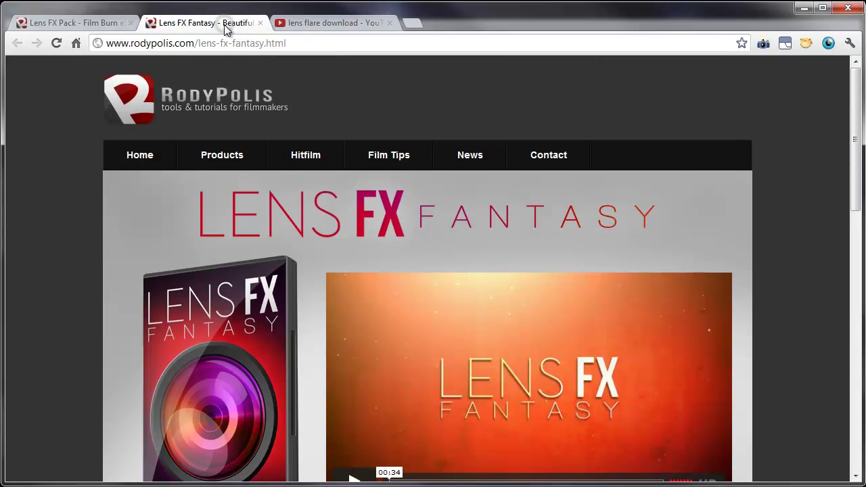
left_click_drag(858, 118, 859, 123)
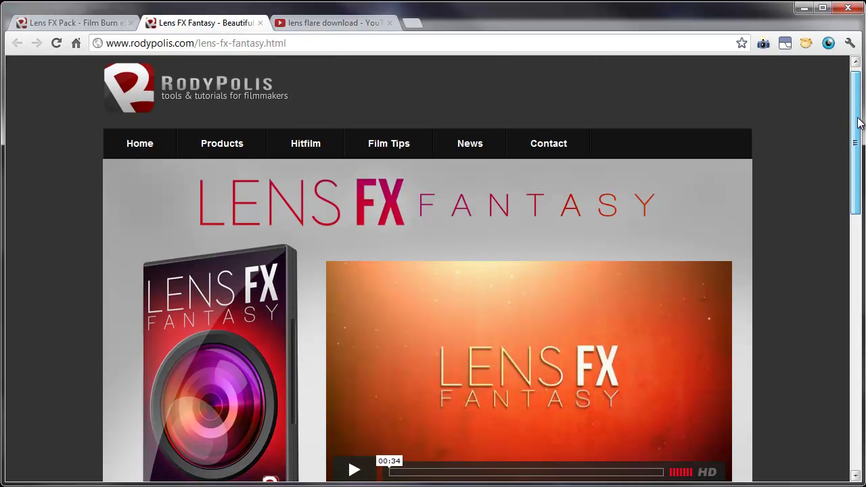
left_click_drag(859, 123, 860, 316)
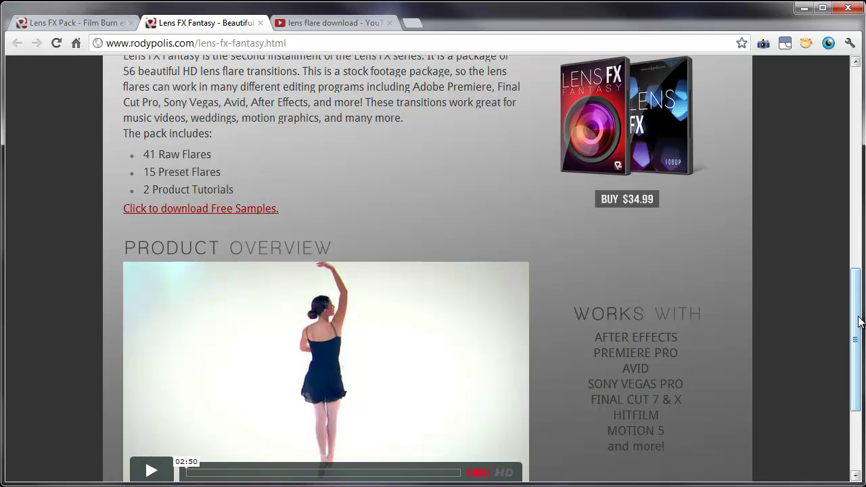
left_click_drag(860, 321, 849, 138)
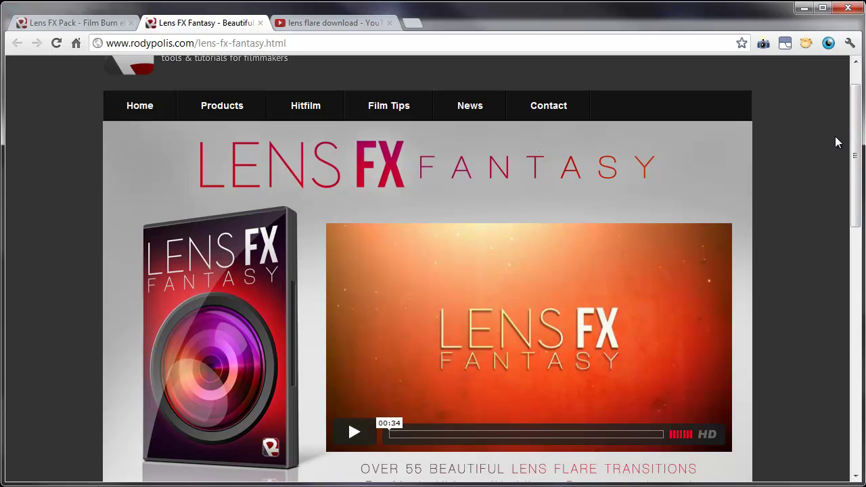
scroll(814, 139, "up", 1)
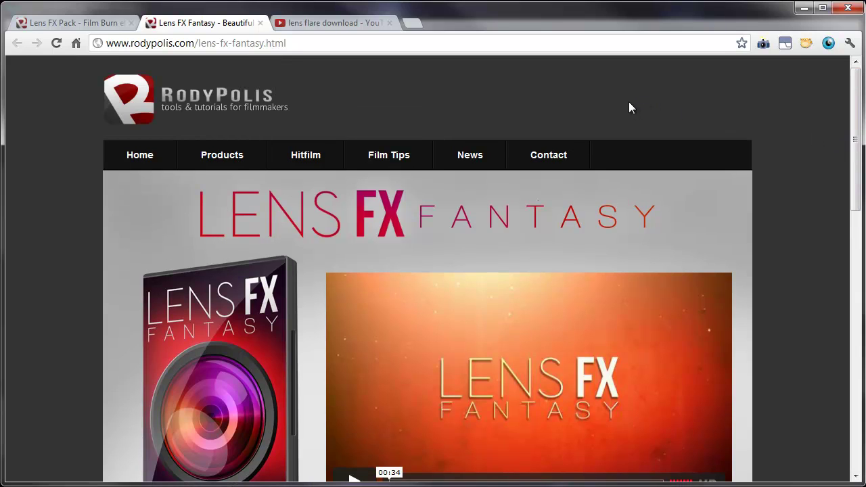
- Look over the YouTube 'lens flare download' results, then minimize Chrome to reveal Vegas Pro
left_click(332, 23)
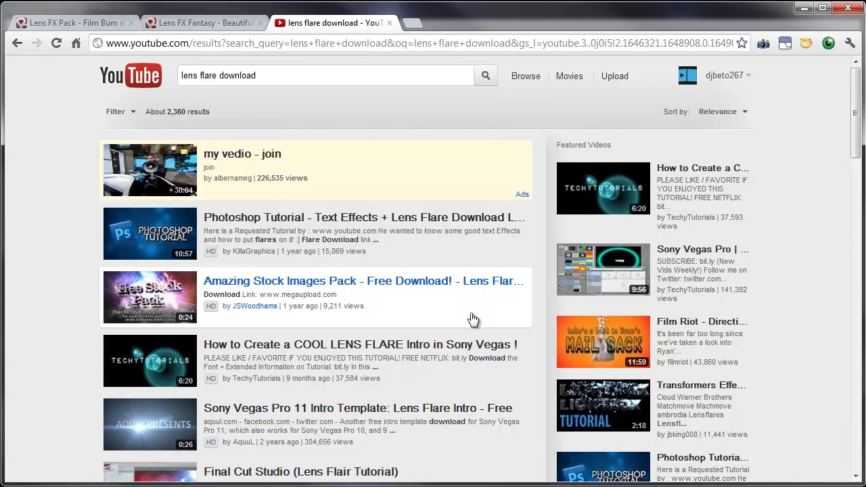
left_click(804, 8)
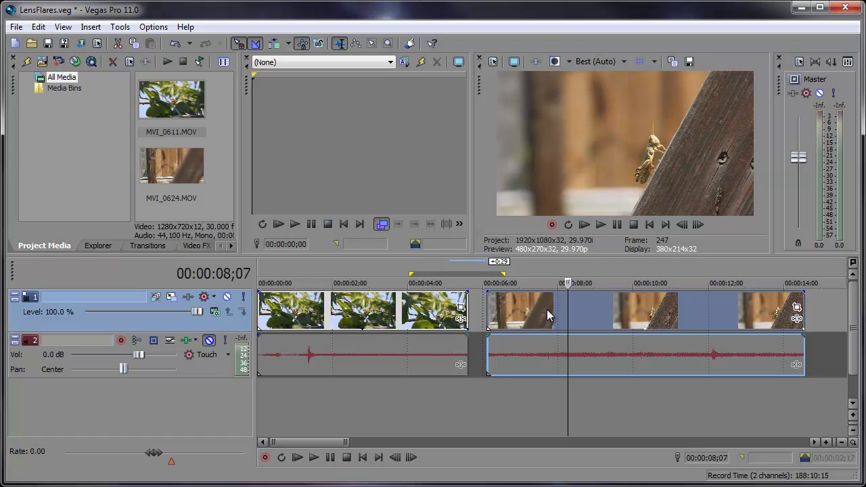
- Overlap the wooden-post clip onto the leaf clip, and place the Lens FX Fantasy folder alongside
left_click_drag(547, 309, 511, 321)
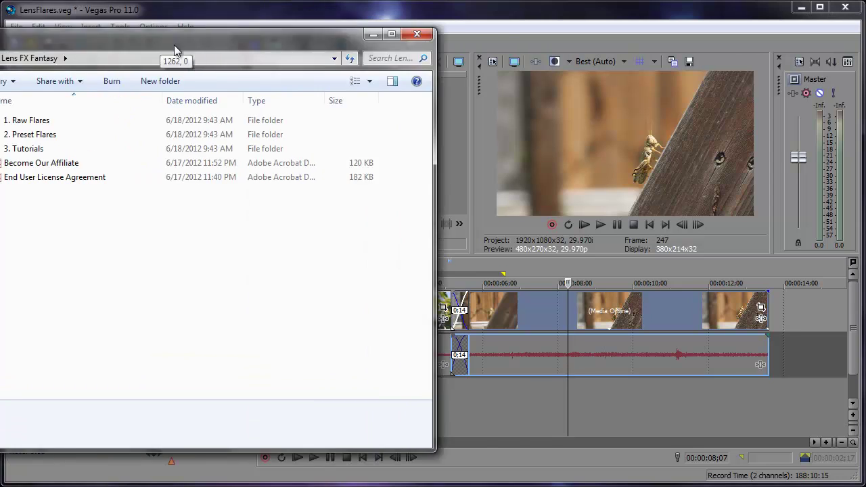
left_click_drag(174, 44, 316, 57)
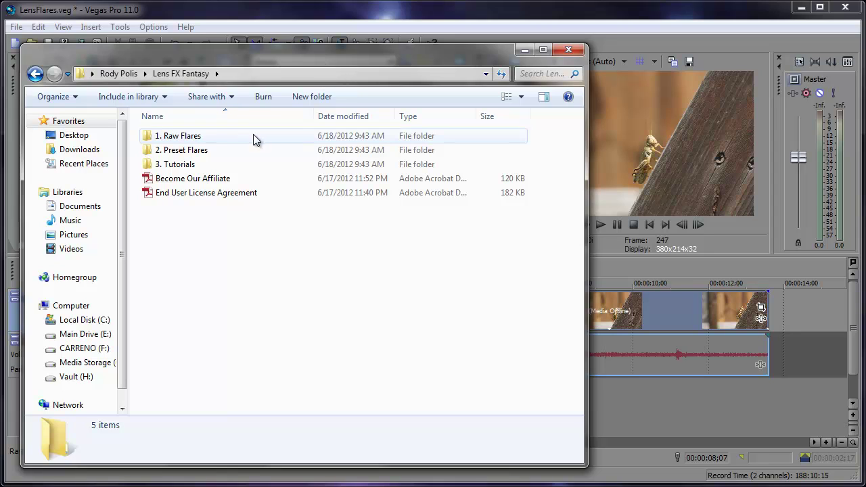
- Open '2. Preset Flares' and move the Explorer window aside to show the timeline
double_click(212, 154)
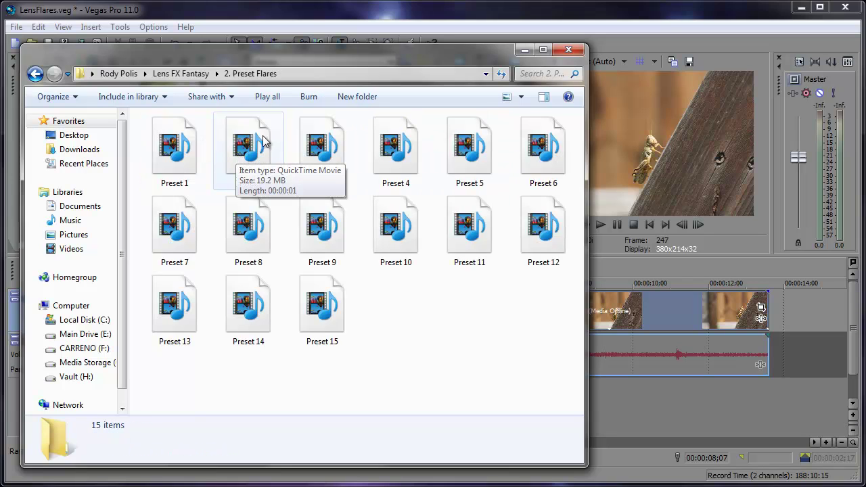
left_click_drag(301, 85, 0, 48)
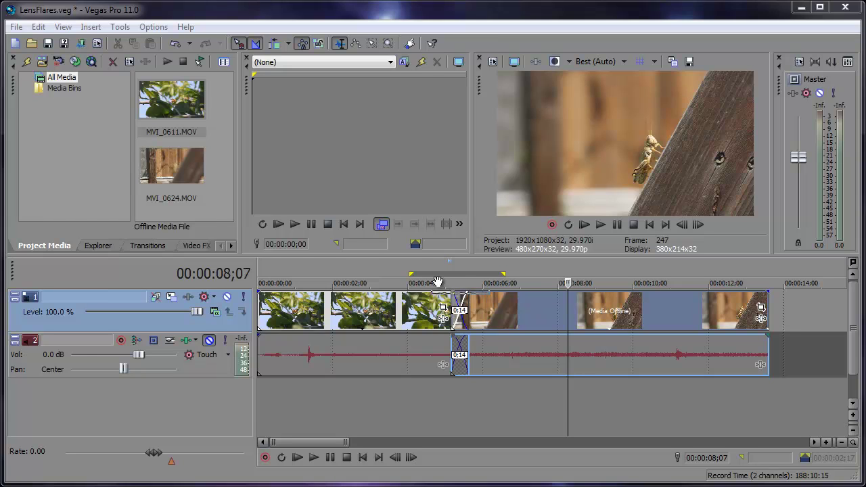
- Drop Preset 2 onto a new top video track over the crossfade and step through its frames
left_click_drag(440, 284, 454, 314)
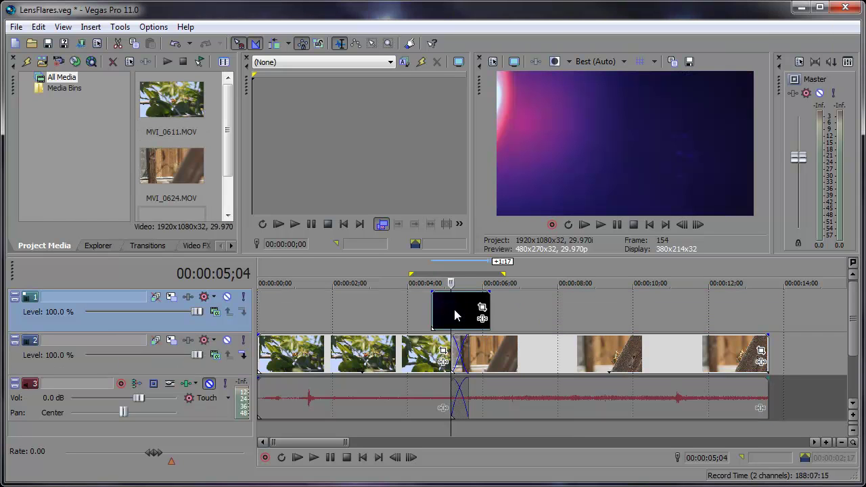
key("Right")
key("Right")
key("Right")
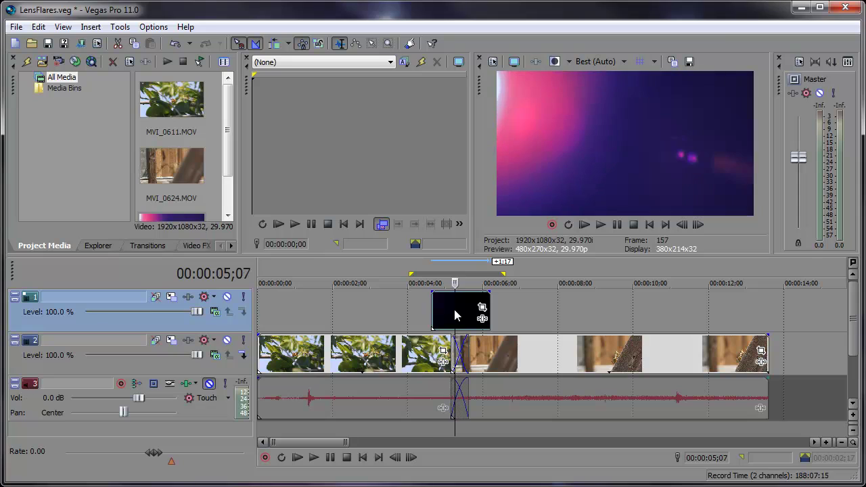
key("Right")
key("Right")
key("Right")
key("Right")
key("Left")
key("Left")
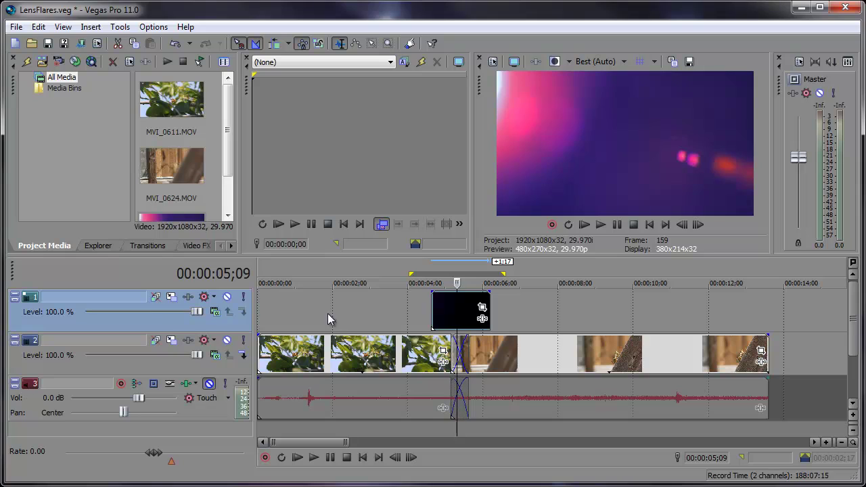
- Screen-blend track 1, shift the flare, shorten the crossfade to 0:10, and loop 3;28–6;14
left_click(215, 312)
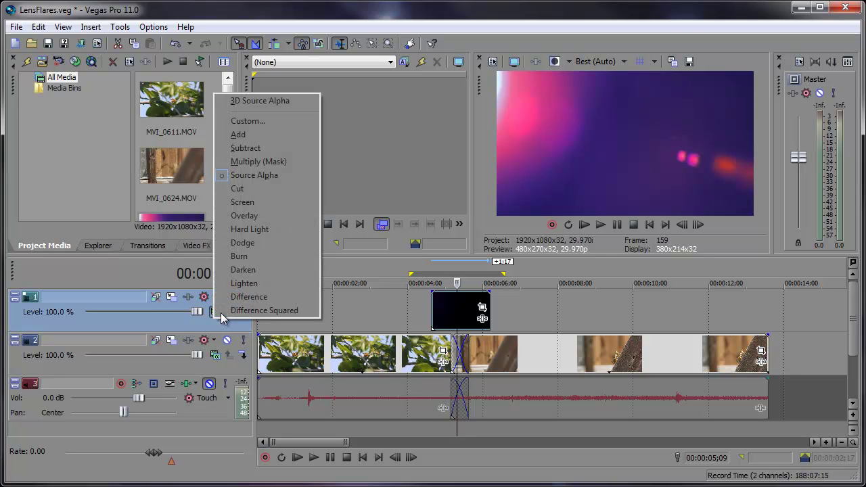
left_click(255, 202)
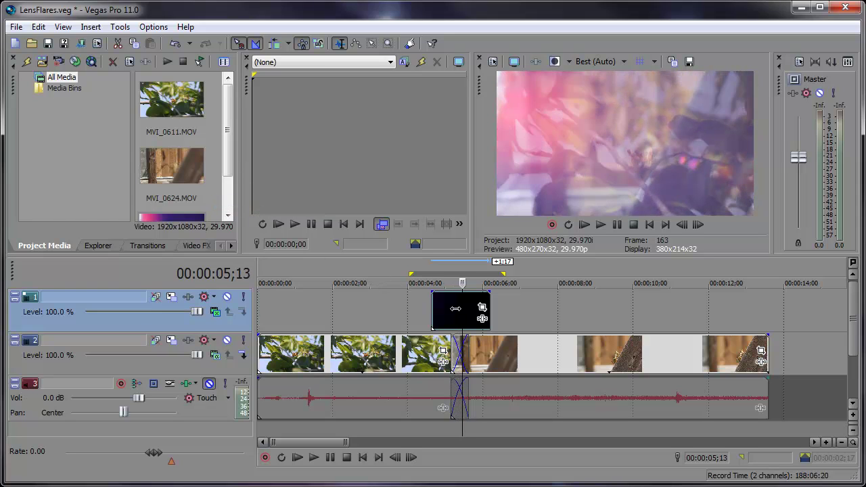
mouse_move(458, 311)
left_mouse_down()
mouse_move(444, 307)
mouse_move(459, 317)
left_mouse_up()
left_click_drag(506, 365, 511, 365)
left_click_drag(409, 274, 500, 273)
- Play the looped flare transition twice, stop it, and switch back to the Explorer folder
key("space")
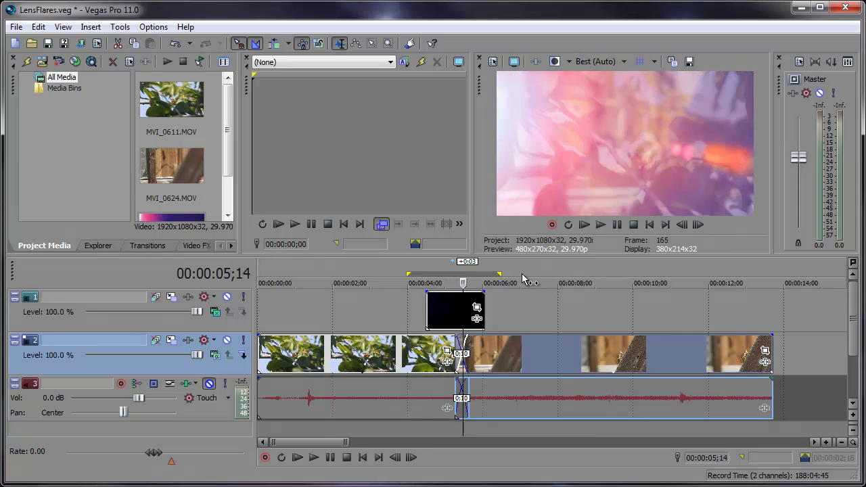
left_click(389, 278)
key("space")
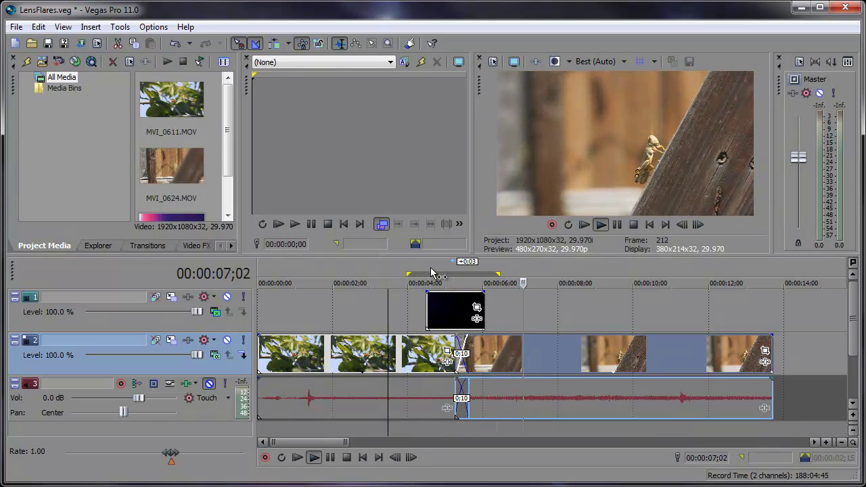
key("space")
key("alt+Tab")
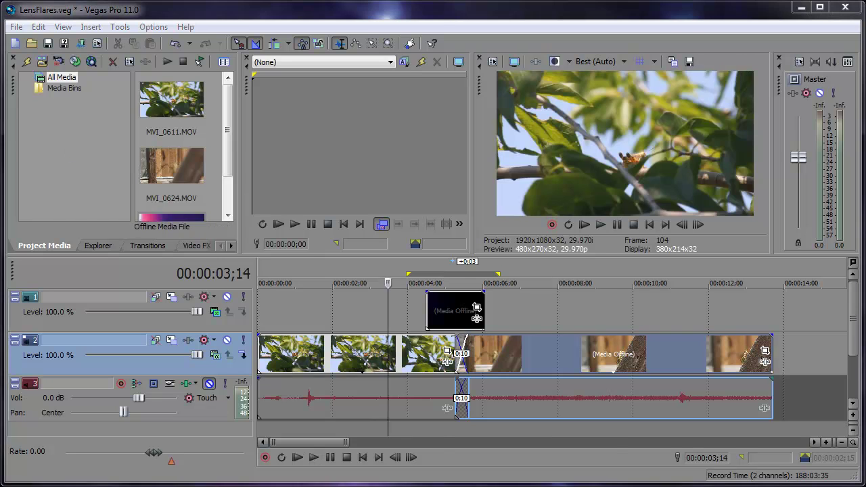
- Open '1. Raw Flares' and drop Flare 02 onto track 1 over the crossfade
left_click(52, 92)
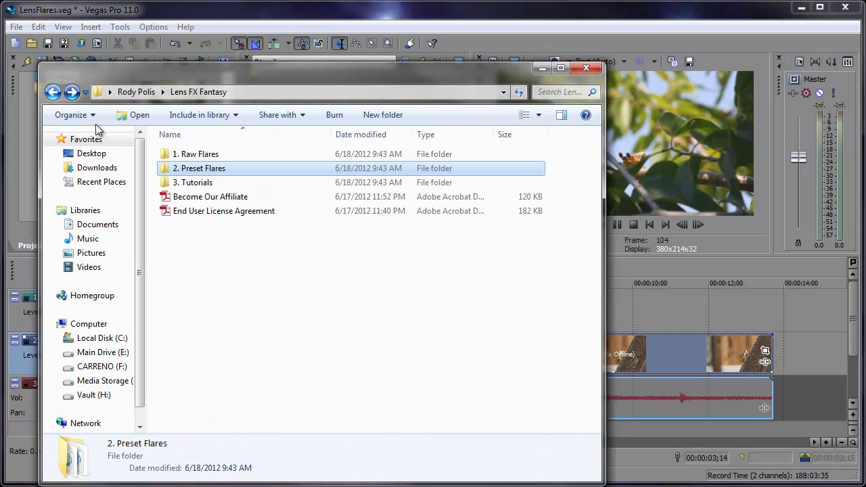
left_click(193, 156)
double_click(192, 156)
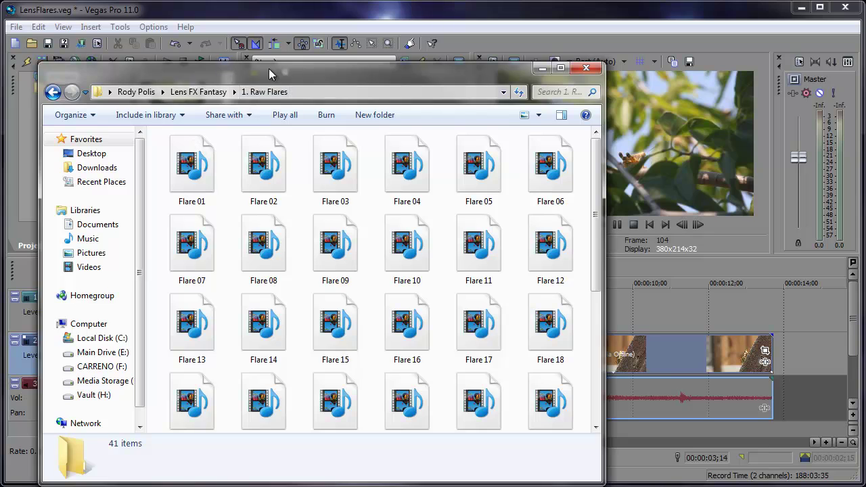
key("super+shift+Left")
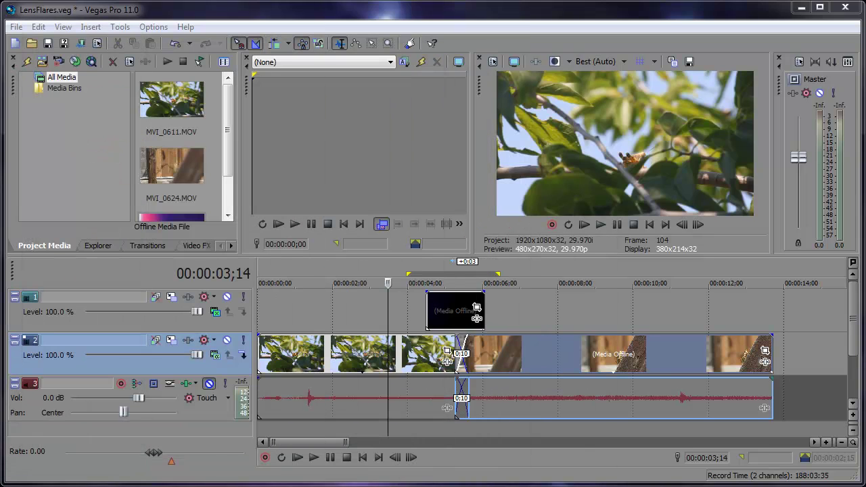
left_click_drag(438, 314, 450, 309)
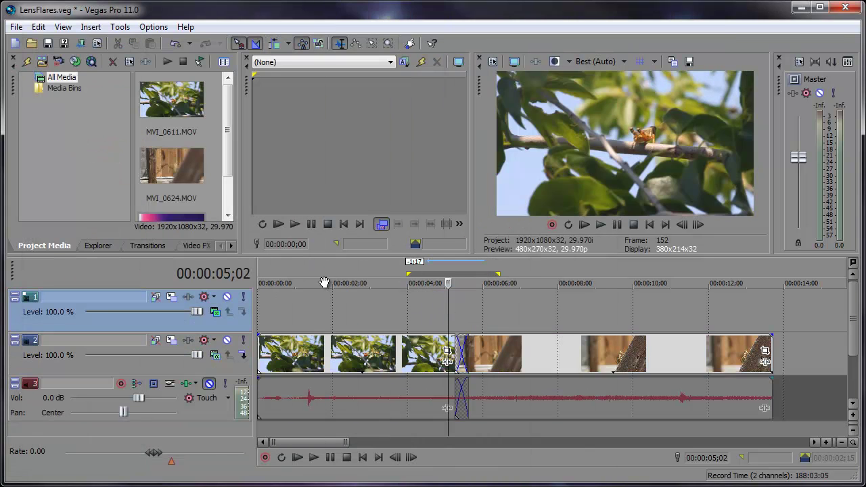
left_click_drag(518, 290, 454, 307)
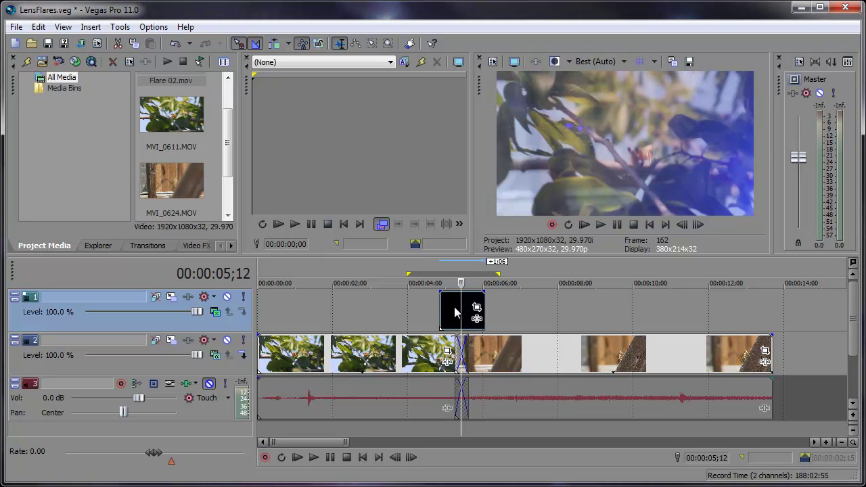
key("Left")
key("Left")
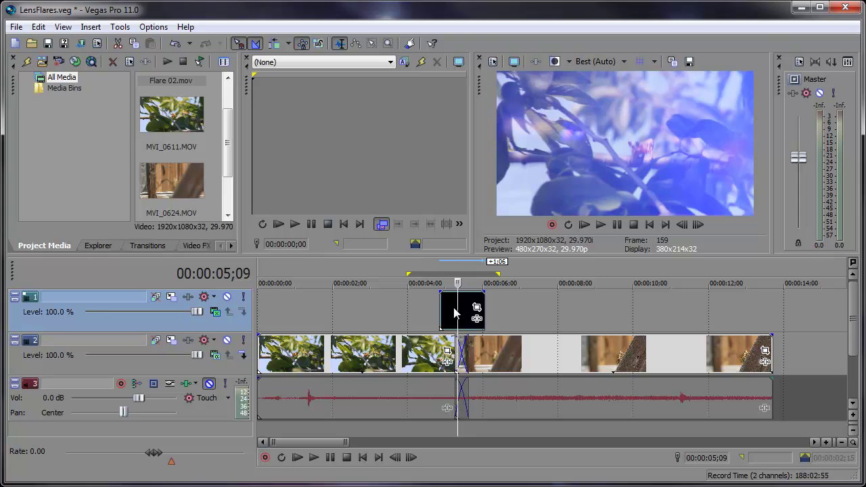
- Change track 1's compositing mode, move the playhead to frame 157, and nudge Flare 02 later
left_click(216, 312)
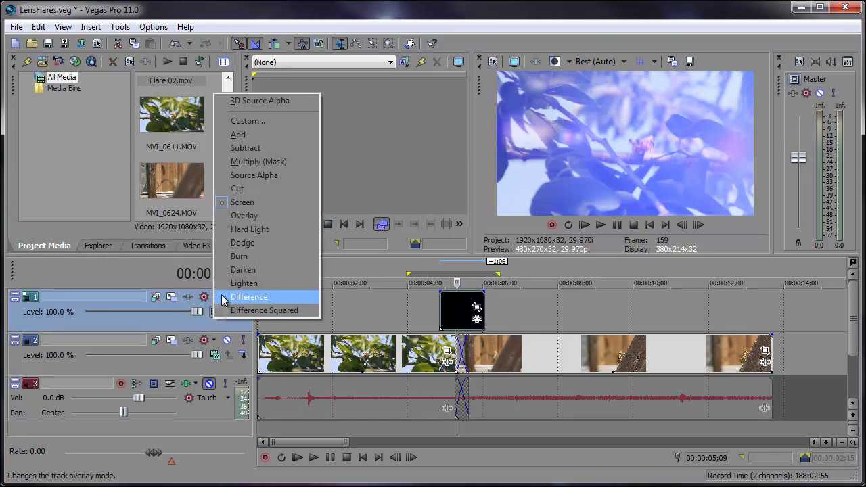
left_click(255, 176)
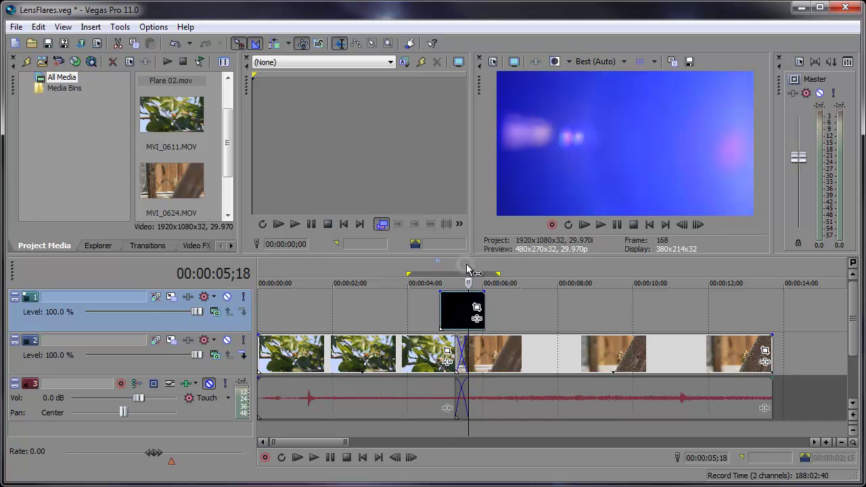
left_click_drag(468, 269, 453, 268)
left_click_drag(465, 318, 466, 321)
key("alt+Tab")
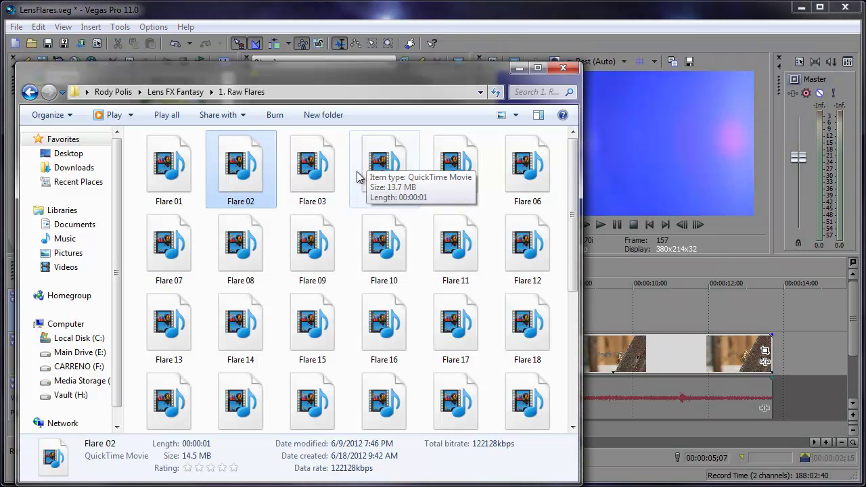
- Add the Sony HSL Adjust effect to the Flare 02 event
key("alt+Tab")
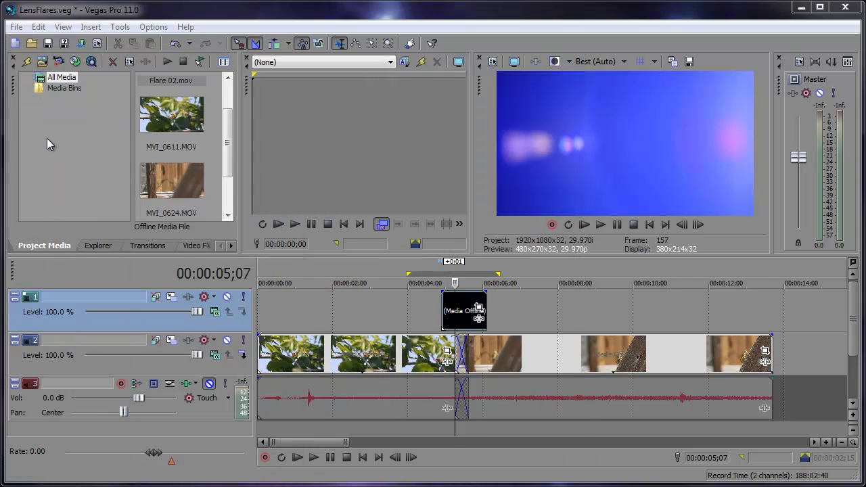
left_click(461, 318)
left_click(478, 318)
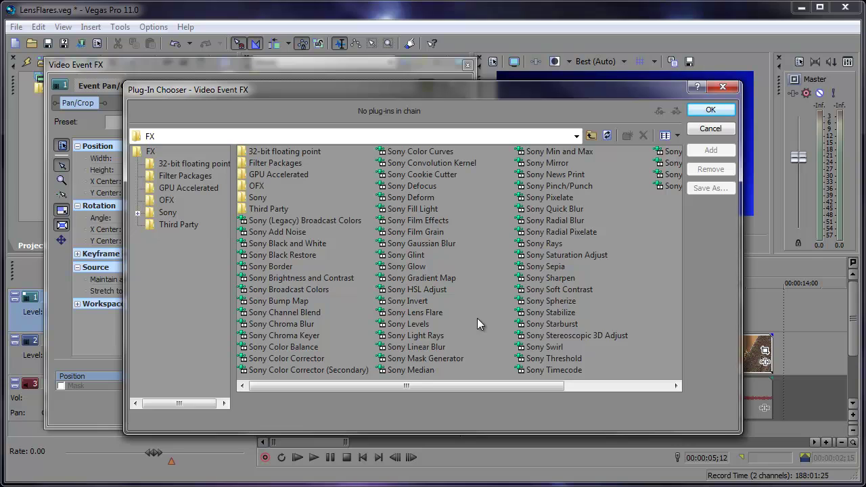
double_click(419, 291)
left_click(710, 110)
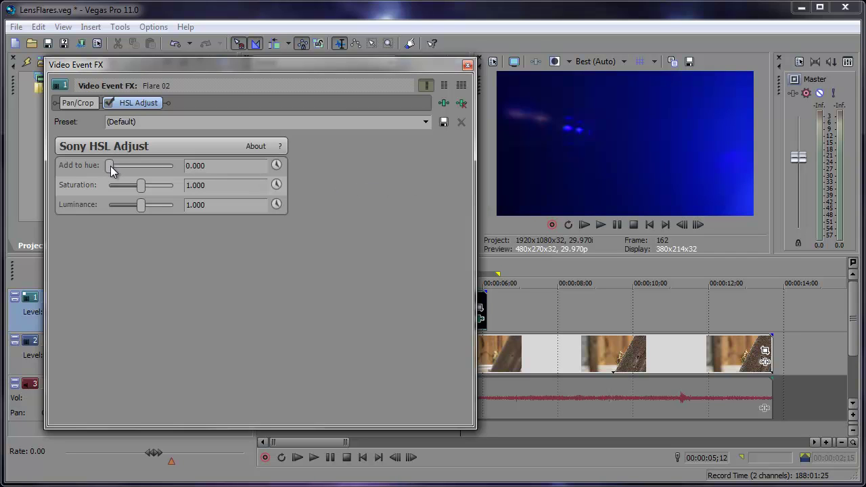
- Set HSL Adjust hue to 0.558 and luminance and saturation to 0.884, turning the flare green
left_click_drag(110, 169, 145, 171)
left_click_drag(147, 207, 139, 208)
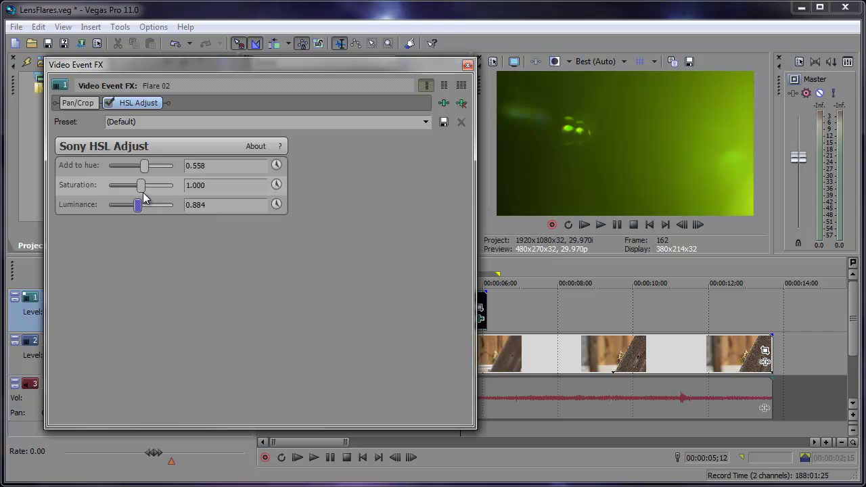
left_click_drag(140, 186, 138, 190)
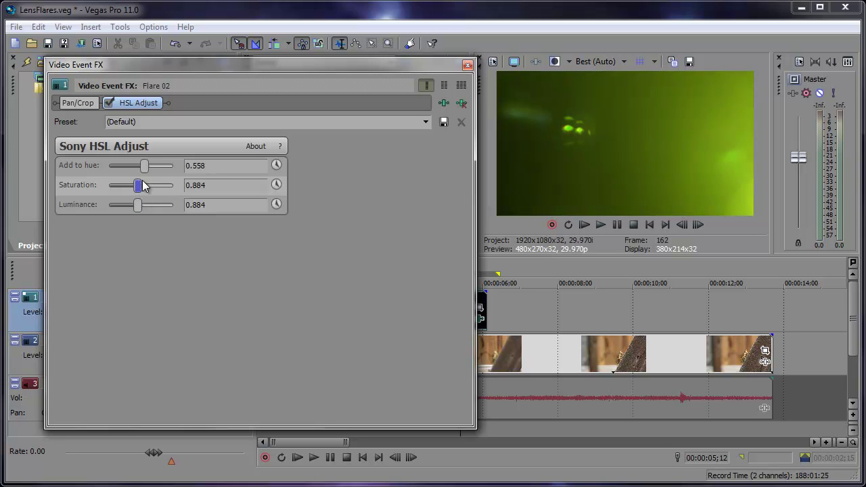
left_click(467, 64)
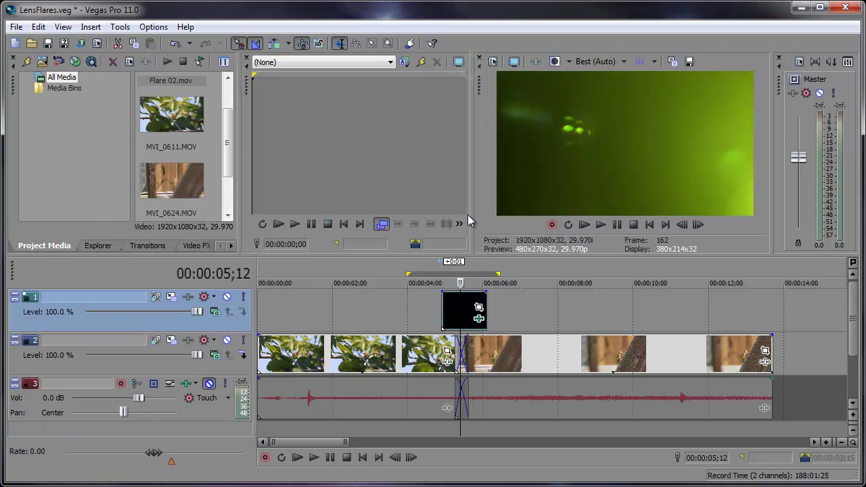
- Set track 1's compositing mode to Screen and nudge the flare event slightly later
left_click(215, 312)
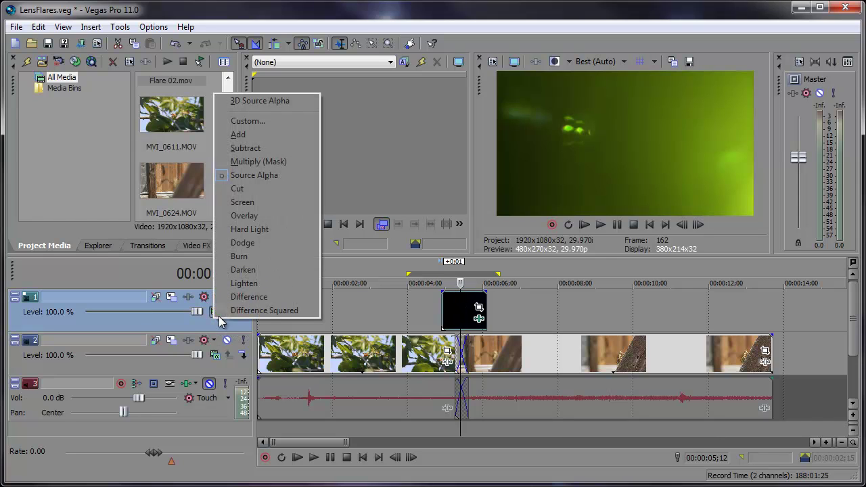
left_click(257, 202)
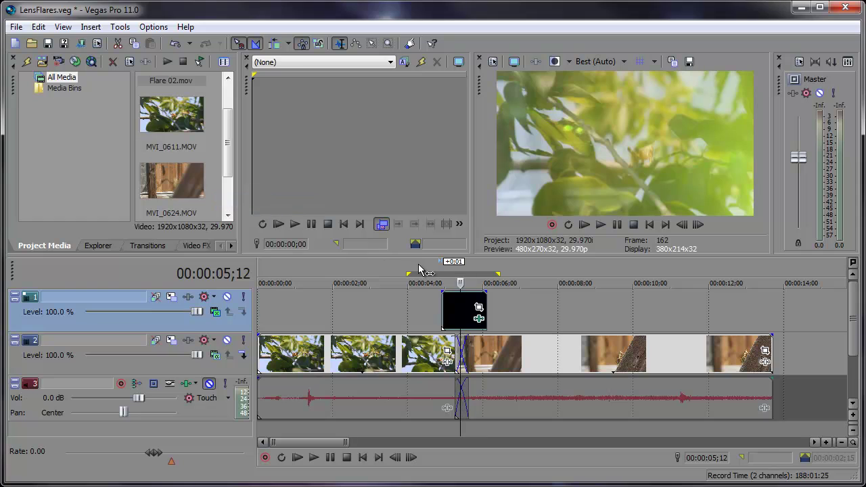
left_click_drag(425, 266, 500, 264)
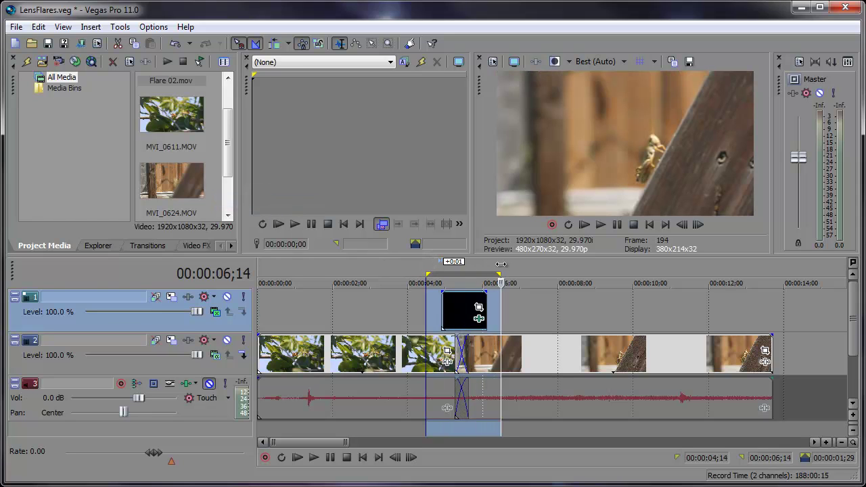
left_click(460, 270)
left_click_drag(467, 313, 472, 313)
- Step frame by frame from 00:00:05;07 through the flare to check its timing
left_click(455, 265)
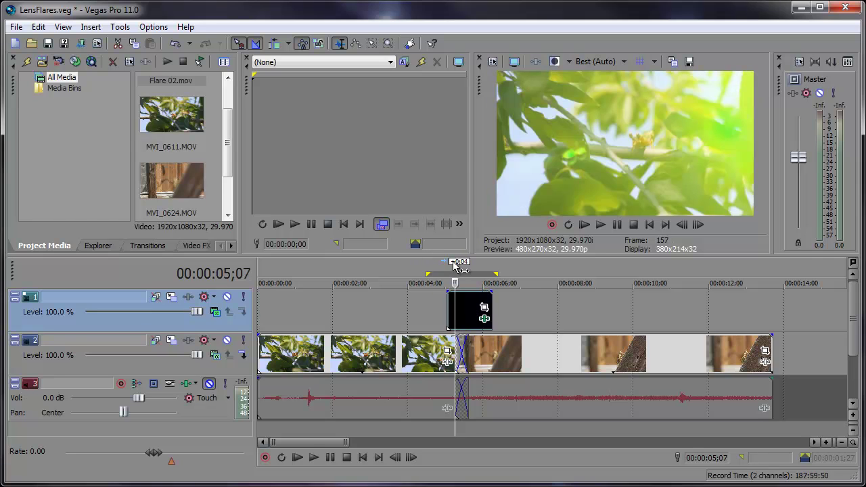
key("Right")
key("Right")
key("Right")
key("Right")
key("Right")
key("Right")
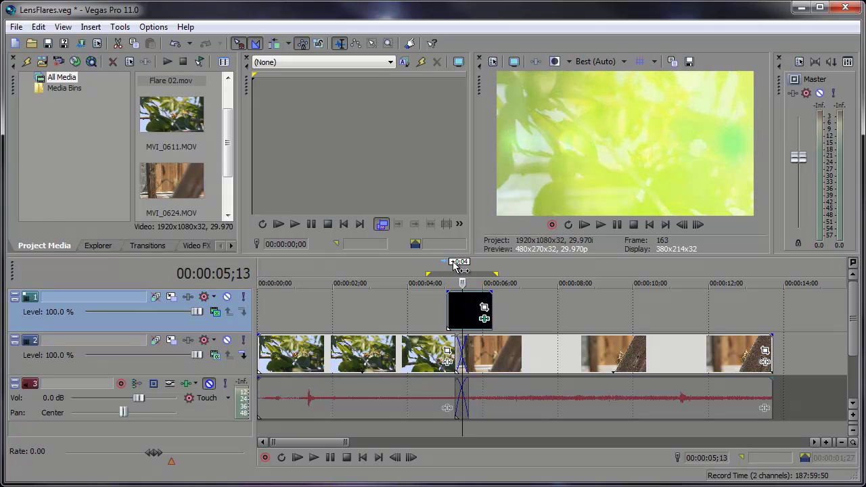
key("Right")
key("Right")
key("Right")
key("Right")
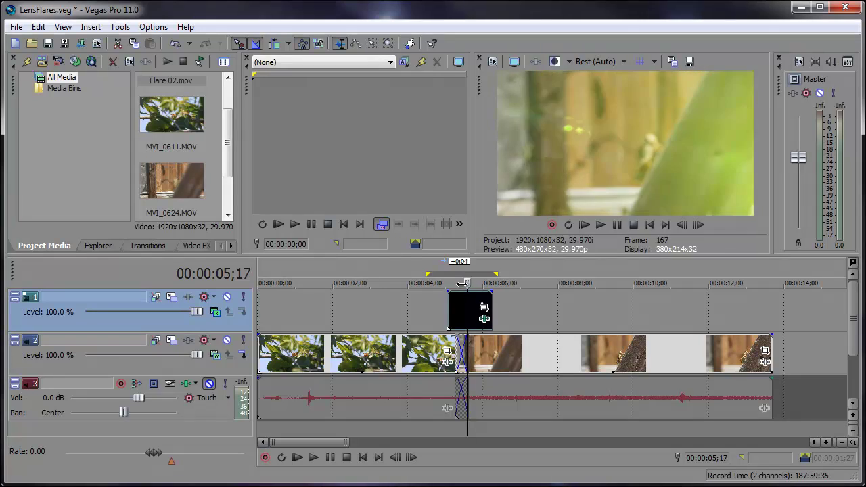
key("Right")
- Loop the region over the flare clip and play the transition back to review it
left_click(445, 264)
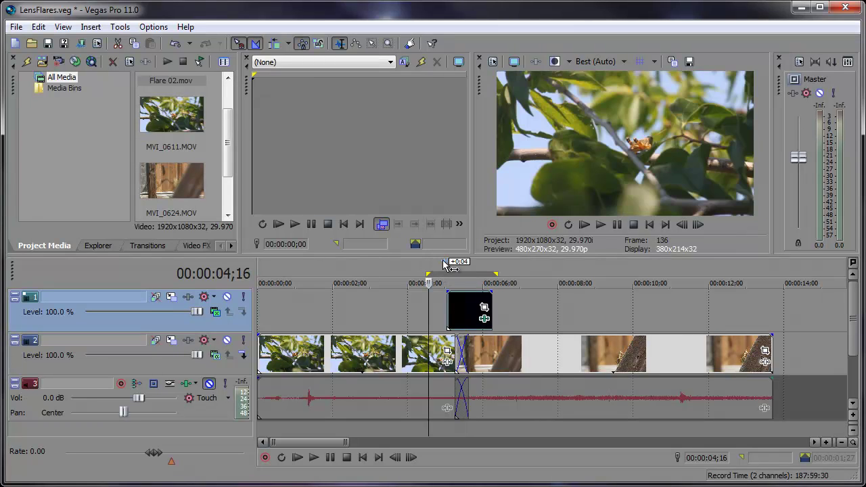
left_click_drag(444, 264, 496, 269)
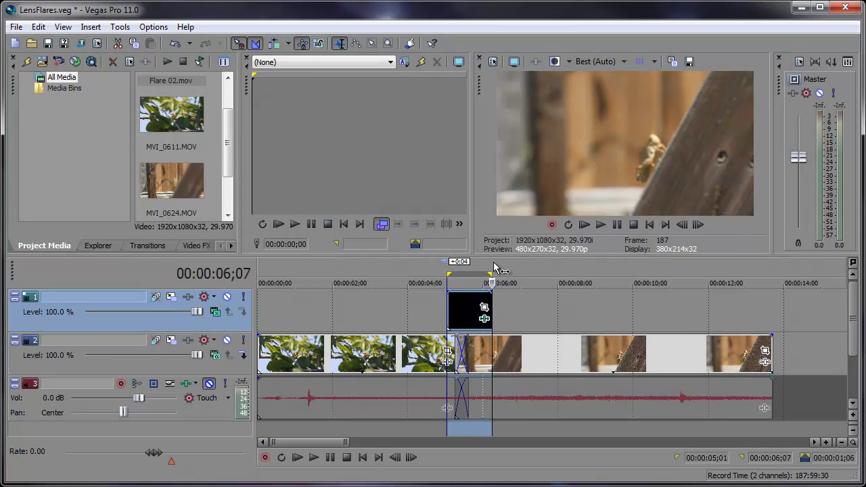
key("space")
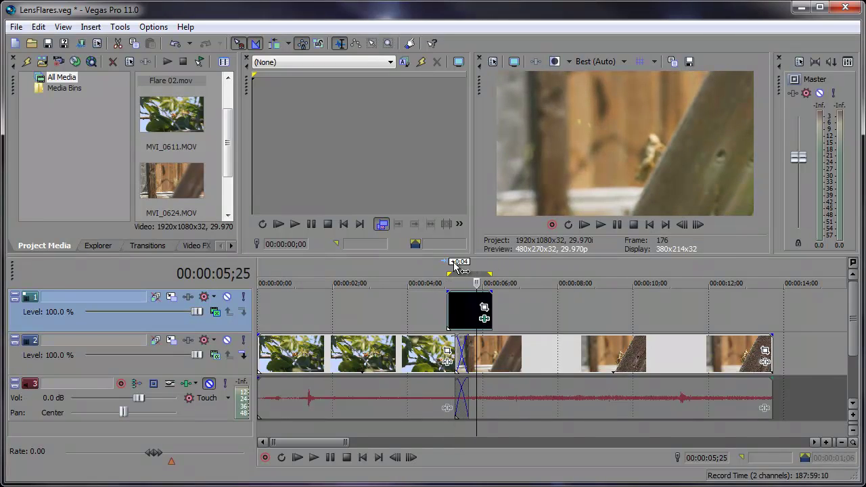
key("space")
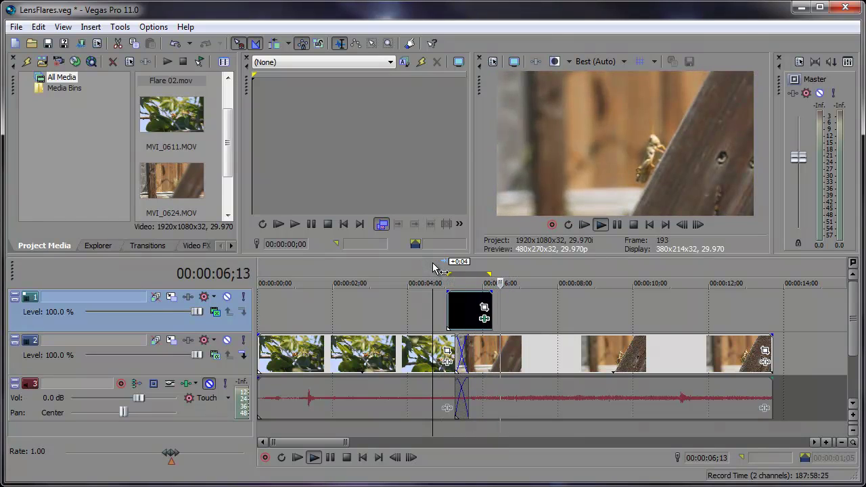
key("space")
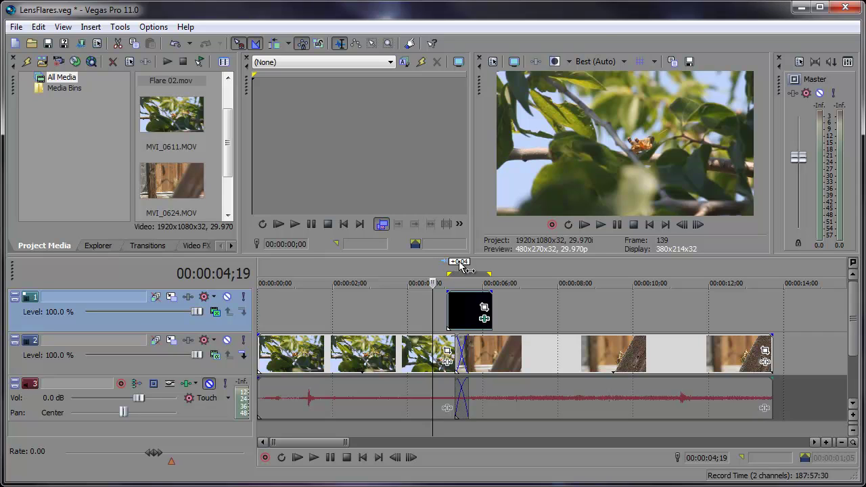
left_click(466, 274)
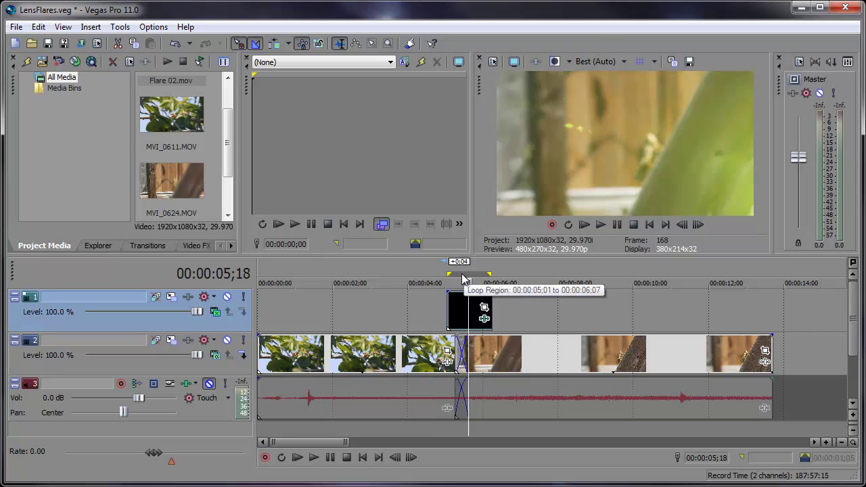
mouse_move(352, 443)
left_mouse_down()
mouse_move(379, 443)
mouse_move(361, 444)
left_mouse_up()
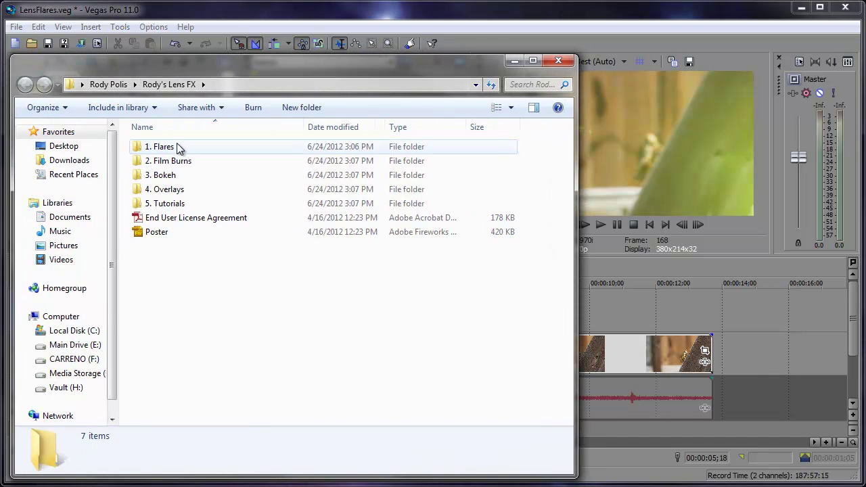
- Look inside the 1. Flares and 2. Film Burns folders, returning to the pack folder each time
double_click(174, 146)
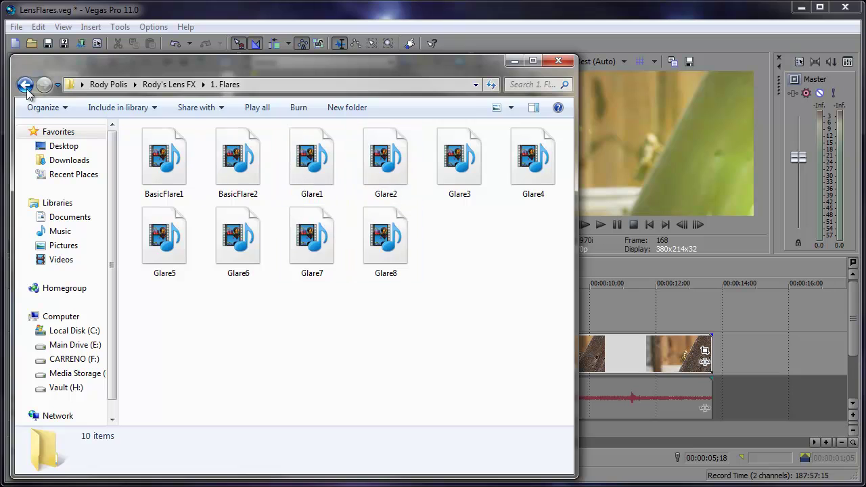
key("BackSpace")
double_click(187, 163)
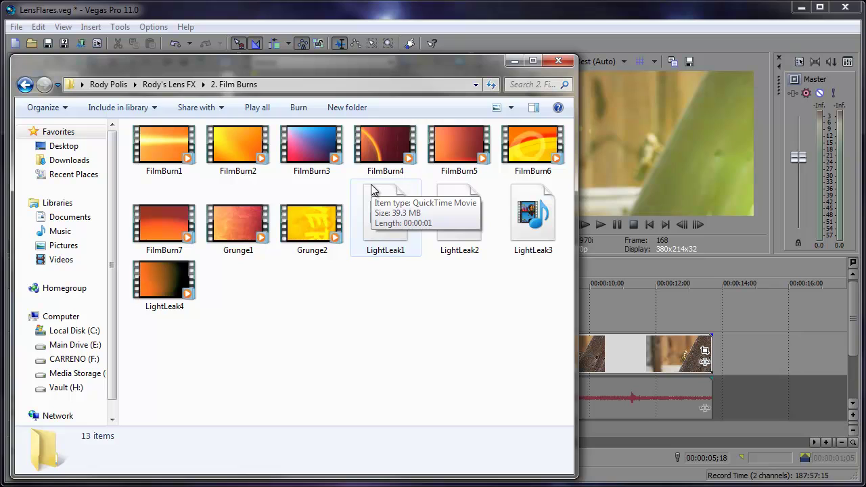
left_click(25, 84)
- Browse the 3. Bokeh folder, then open the 4. Overlays folder
left_click(179, 176)
double_click(180, 178)
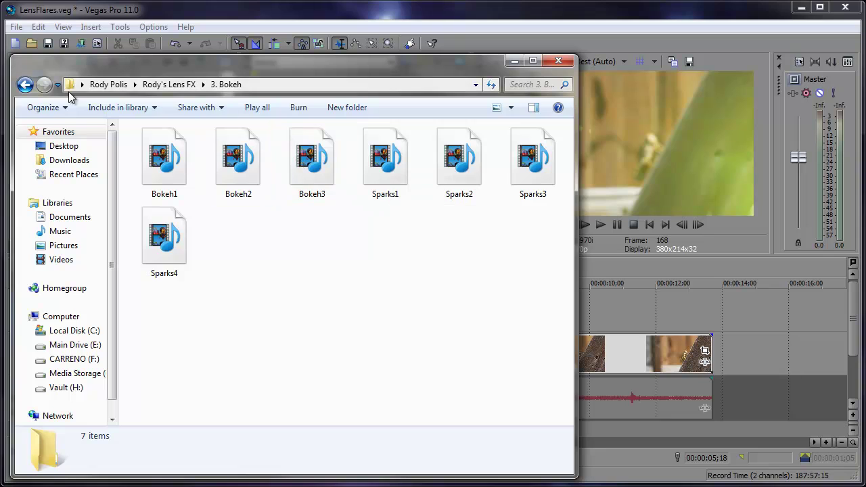
left_click(27, 83)
double_click(176, 188)
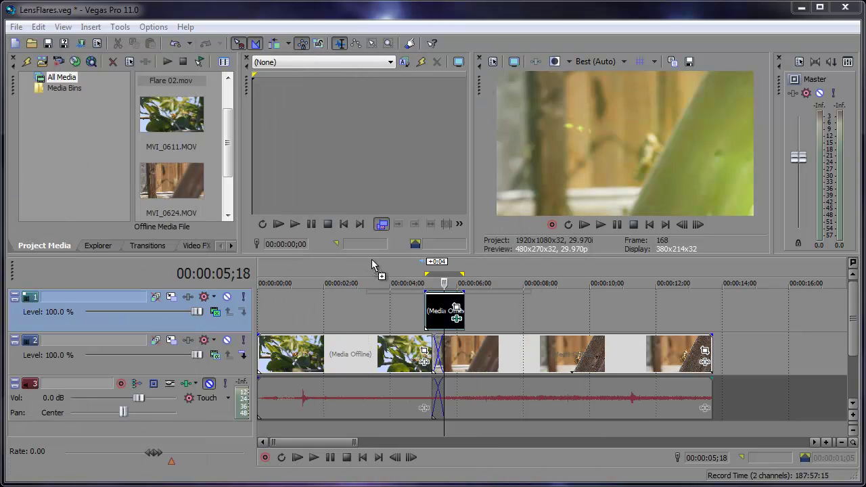
- Drop DirtyLens2.JPG on track 1 near 7 s, apply the 16:9 Widescreen crop preset, and play it
left_click_drag(381, 269, 504, 311)
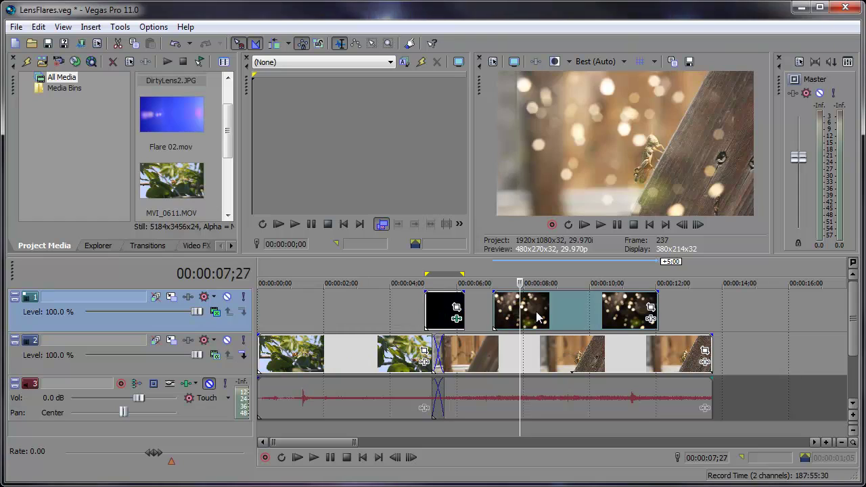
left_click(549, 312)
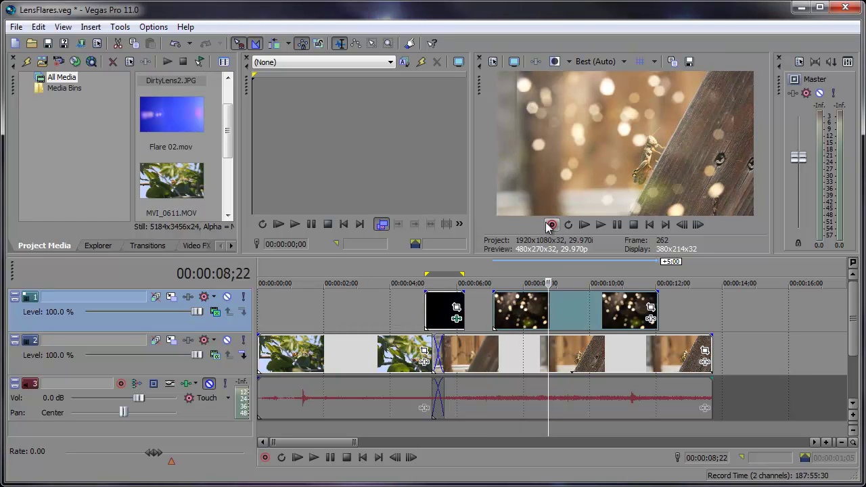
left_click(650, 310)
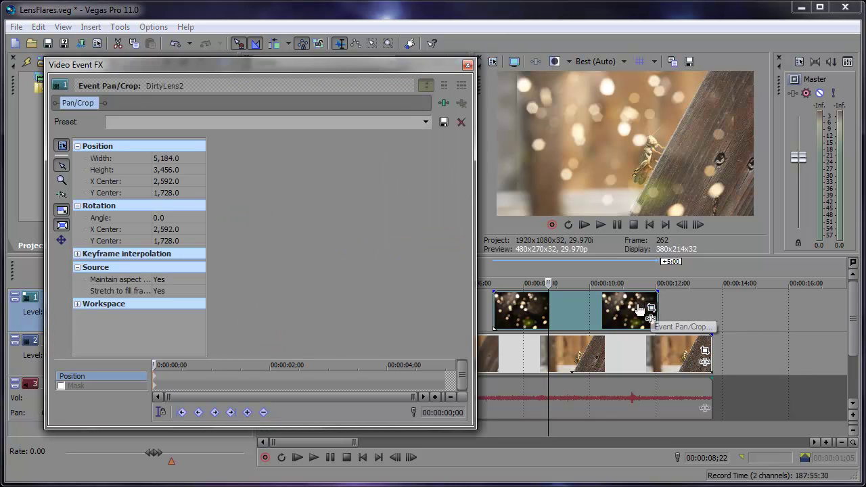
left_click(425, 121)
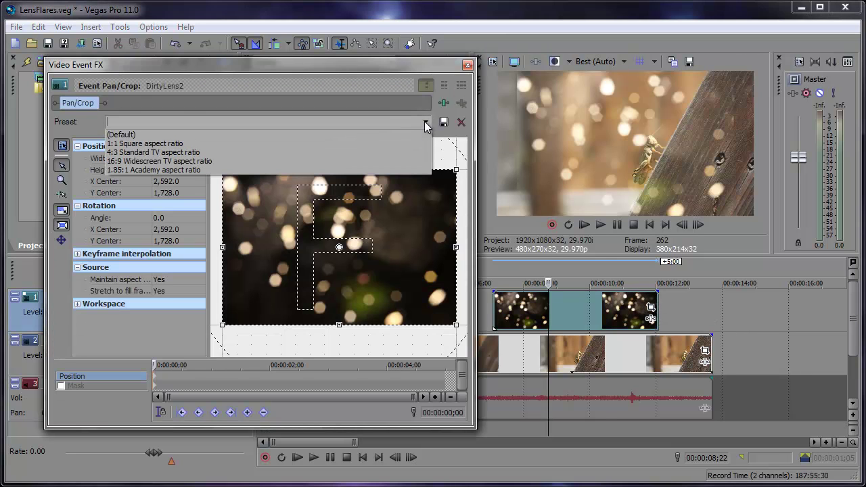
left_click(399, 159)
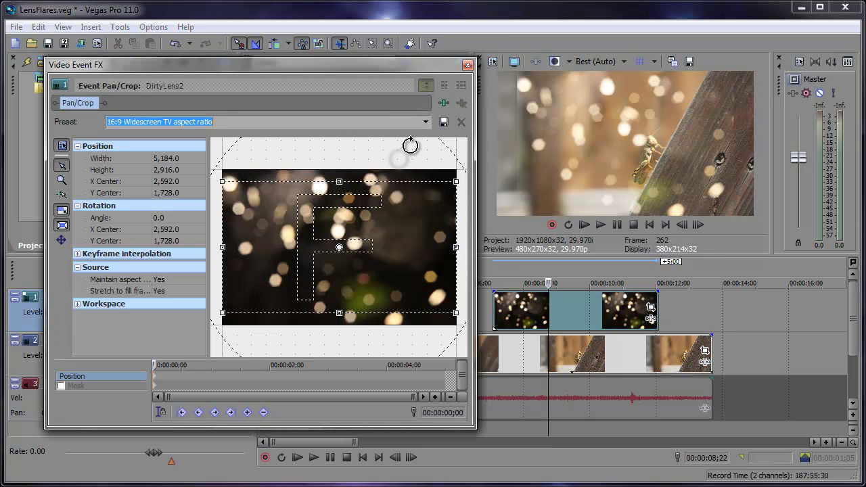
left_click(467, 68)
left_click(500, 277)
key("space")
key("space")
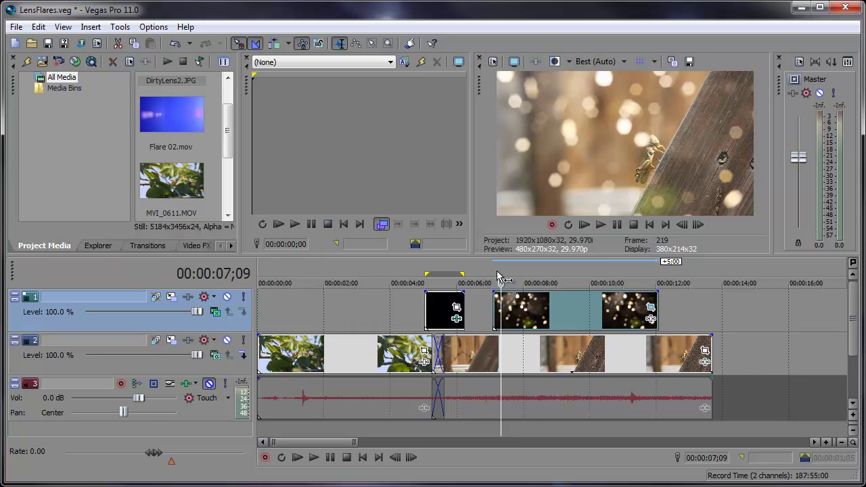
mouse_move(500, 278)
left_mouse_down()
mouse_move(534, 276)
mouse_move(513, 278)
left_mouse_up()
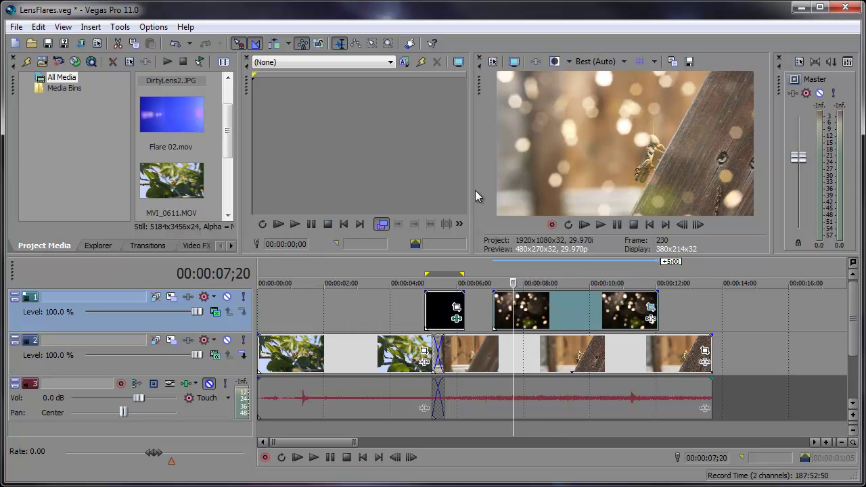